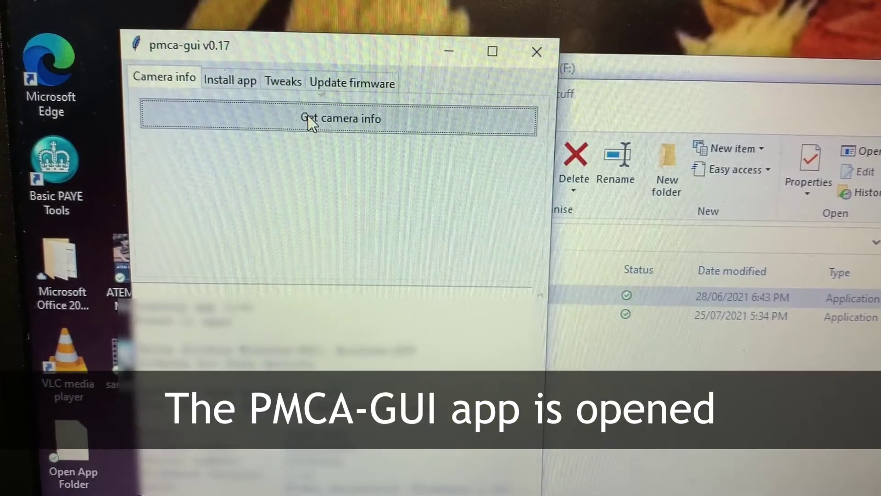
# Step: Load the camera's details in pmca-gui and select OpenMemories: Tweak for installation
pyautogui.click(312, 117)
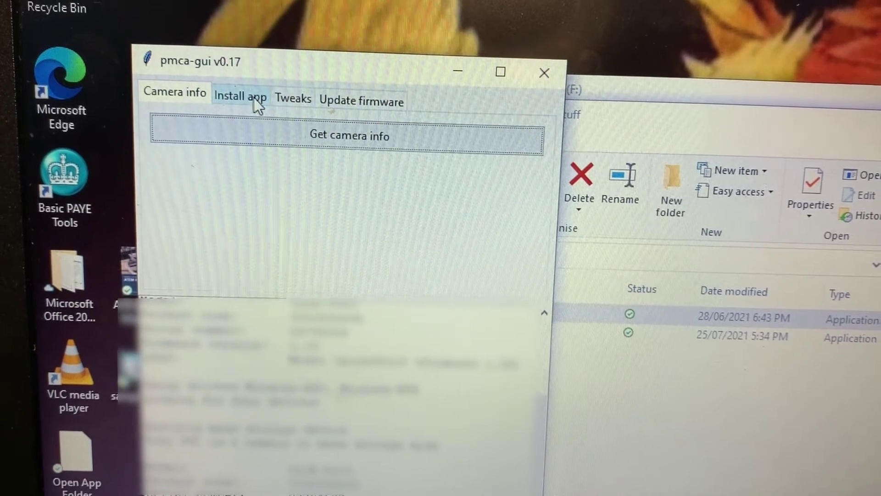
pyautogui.click(255, 98)
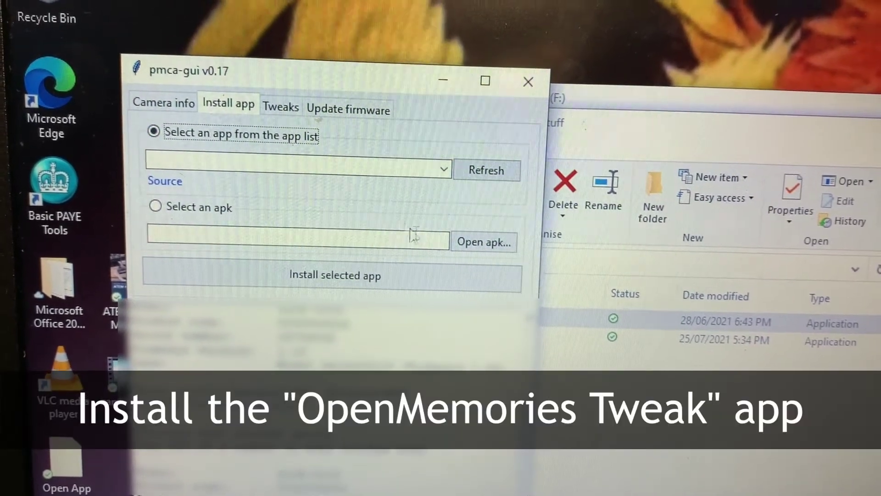
pyautogui.click(437, 173)
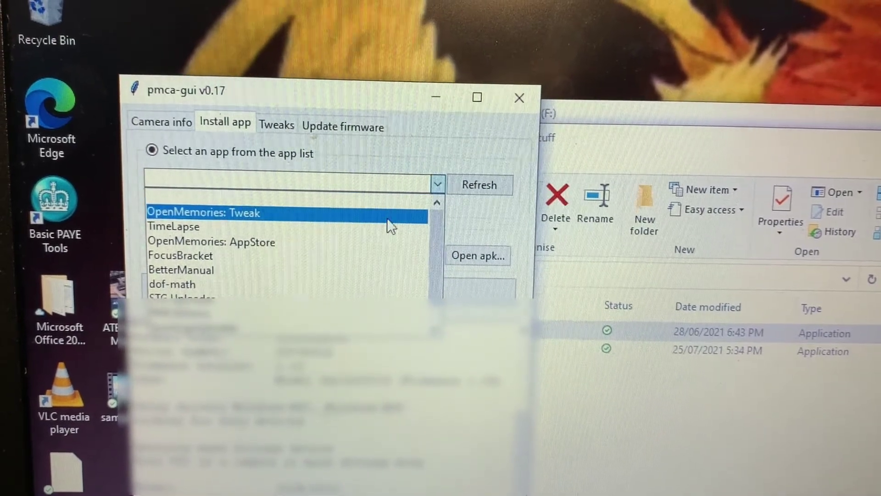
pyautogui.click(387, 212)
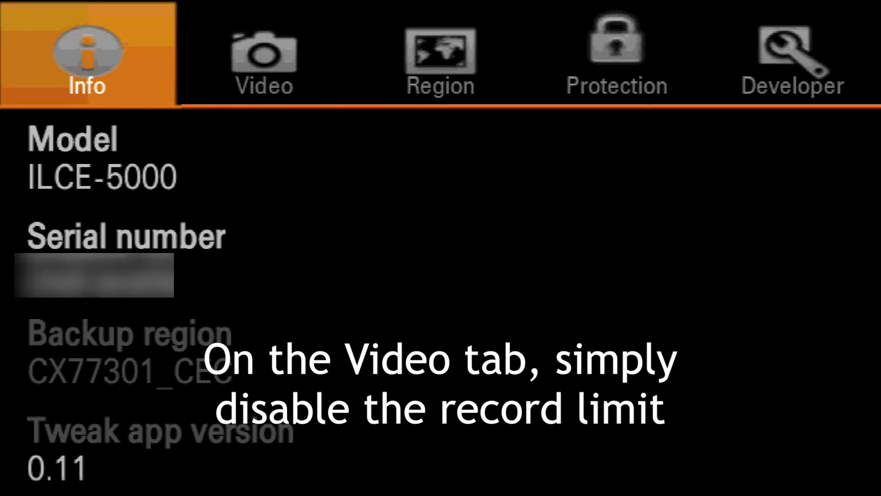
# Step: Disable the video recording limit so it reads 13h 01m 00s
pyautogui.press('Right')
pyautogui.press('Down')
pyautogui.press('Return')
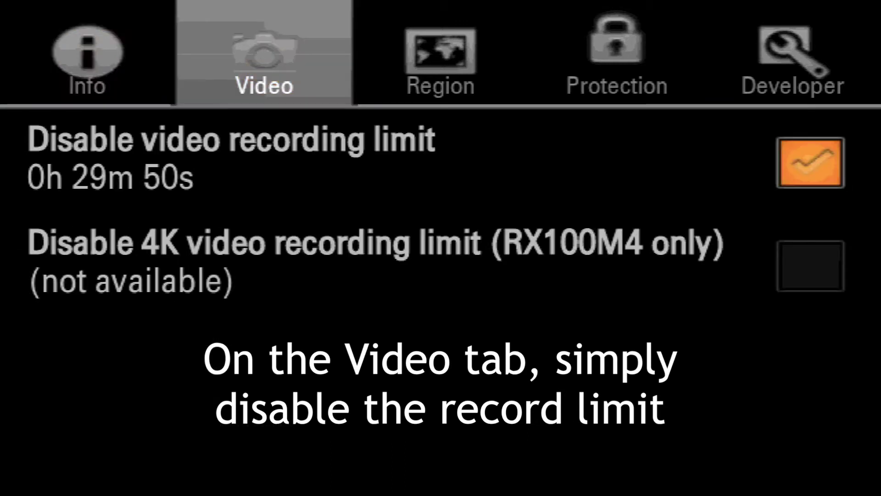
pyautogui.press('Return')
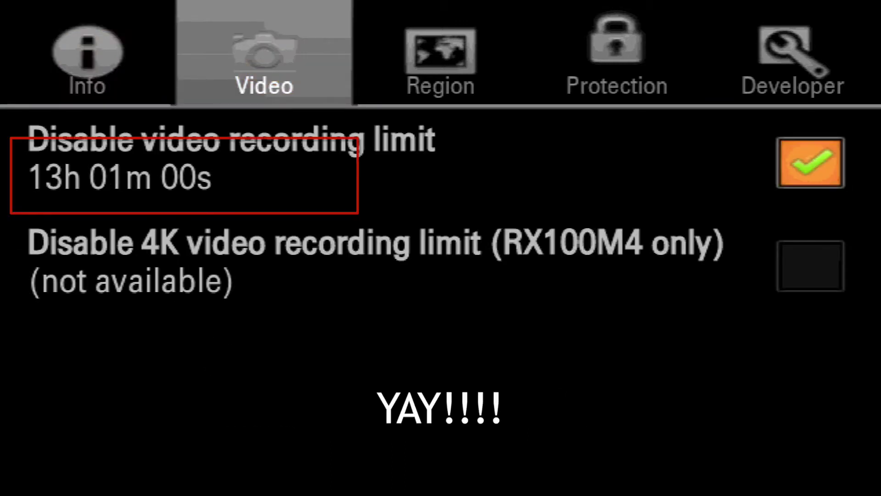
pyautogui.press('Up')
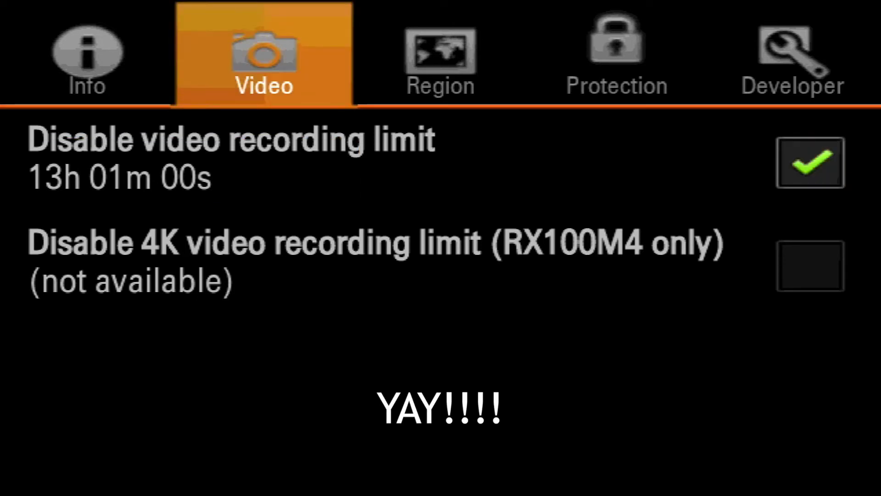
# Step: Enable Wifi on the Developer page and move to Wifi settings
pyautogui.press('Right')
pyautogui.press('Right')
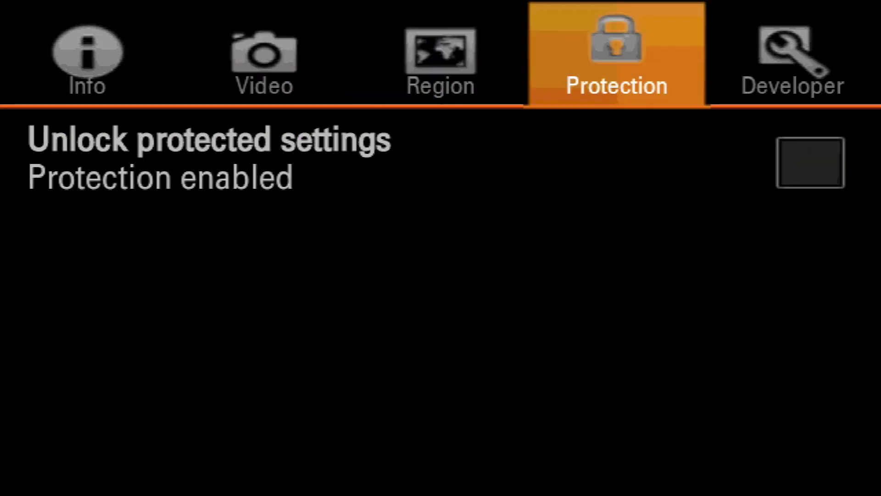
pyautogui.press('Right')
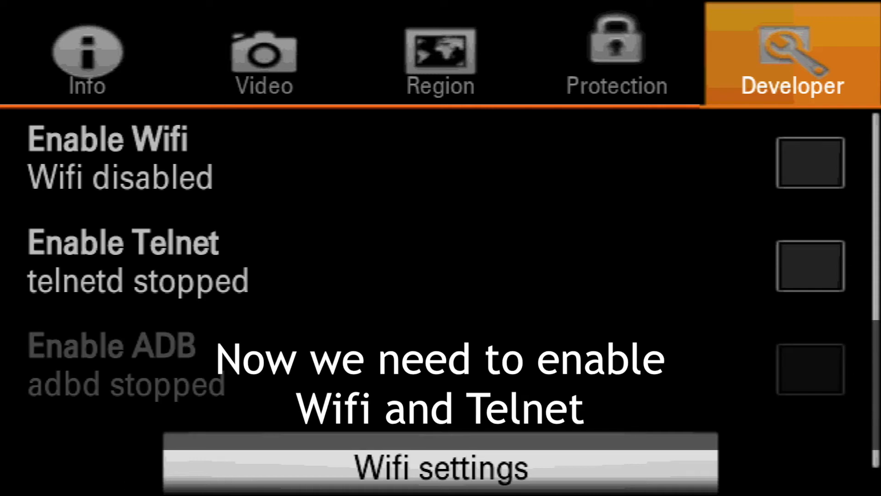
pyautogui.press('Down')
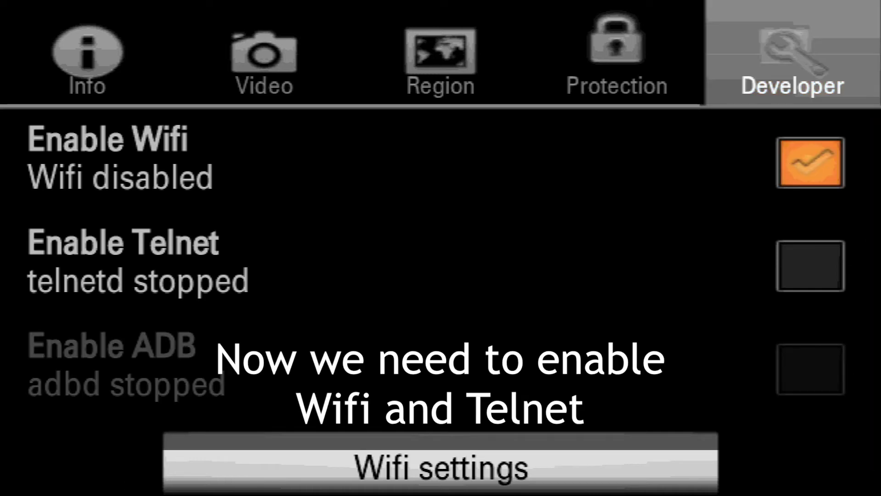
pyautogui.press('Return')
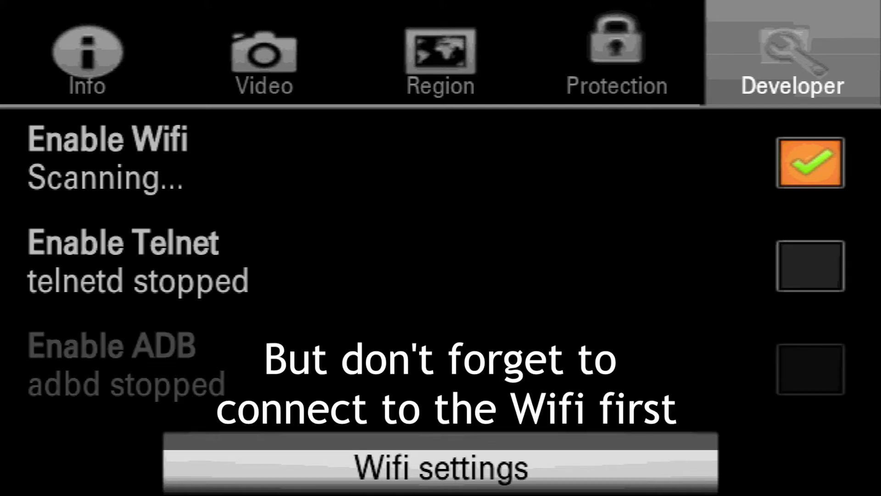
pyautogui.press('Down')
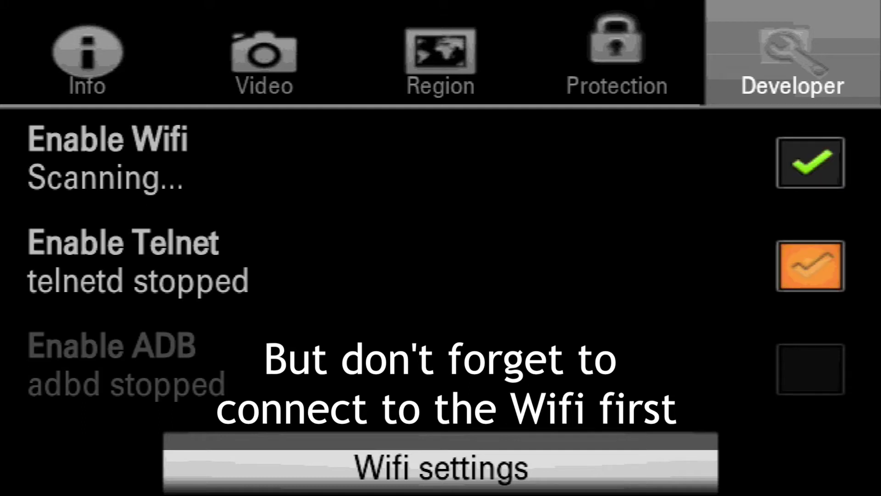
pyautogui.press('Down')
pyautogui.press('Down')
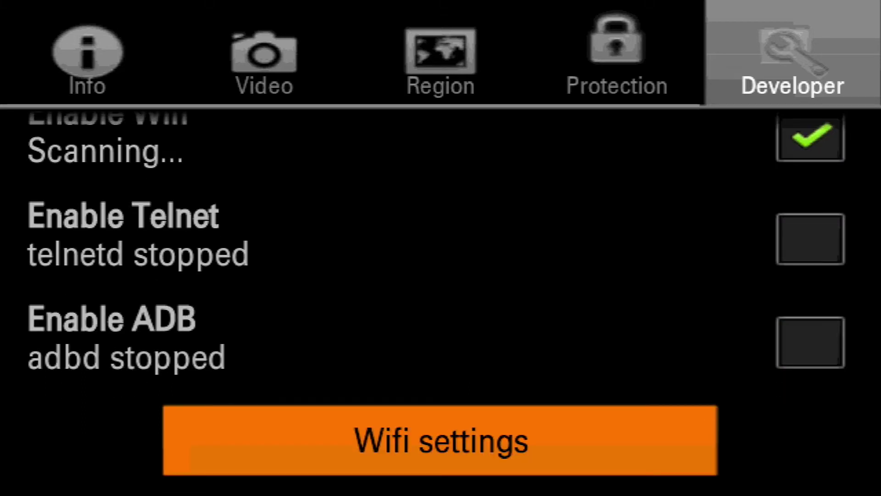
# Step: Connect the camera to the password-protected network via Access Point Set., getting IP 192.168.1.77
pyautogui.press('Return')
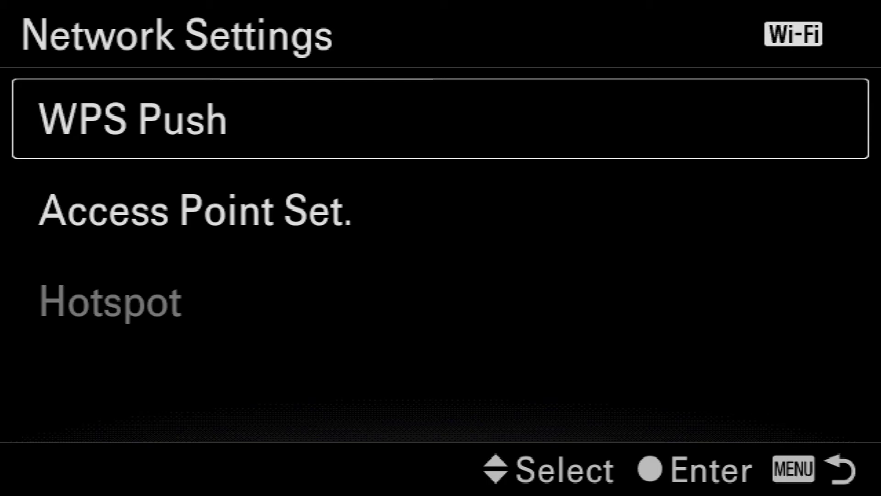
pyautogui.press('Down')
pyautogui.press('Return')
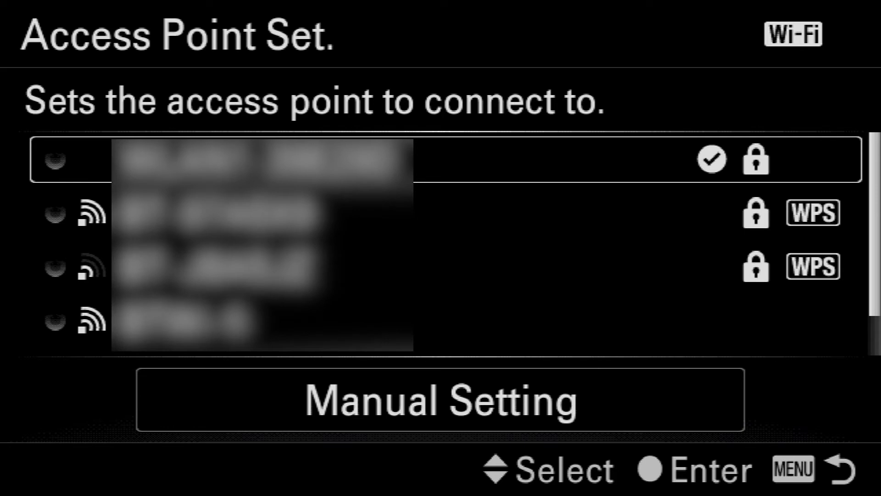
pyautogui.press('Down')
pyautogui.press('Return')
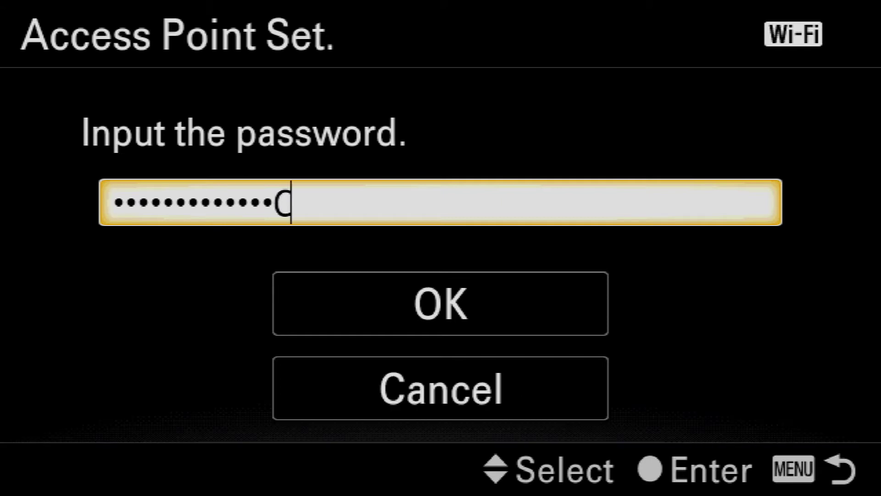
pyautogui.press('Down')
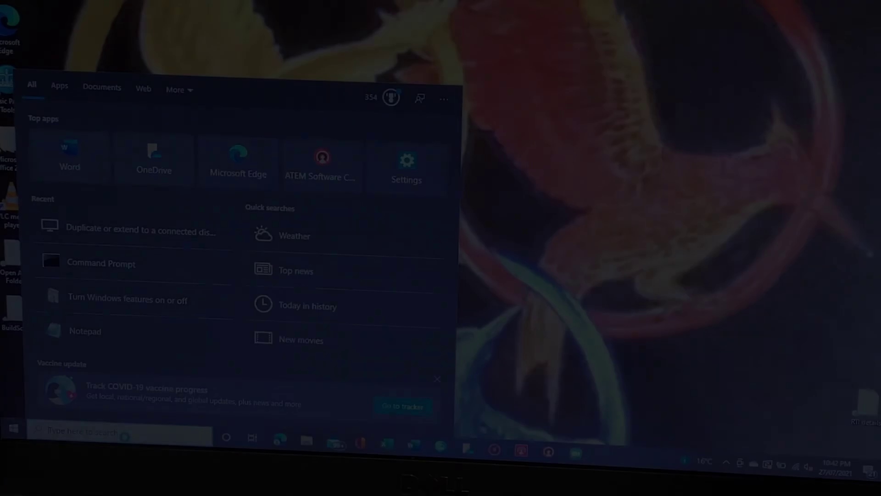
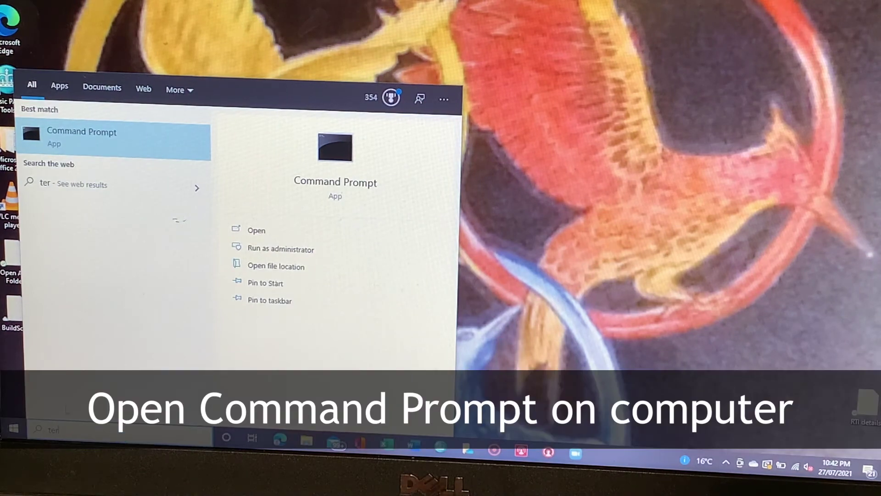
# Step: Open Command Prompt and connect to the camera with telnet 192.168.1.77
pyautogui.click(80, 143)
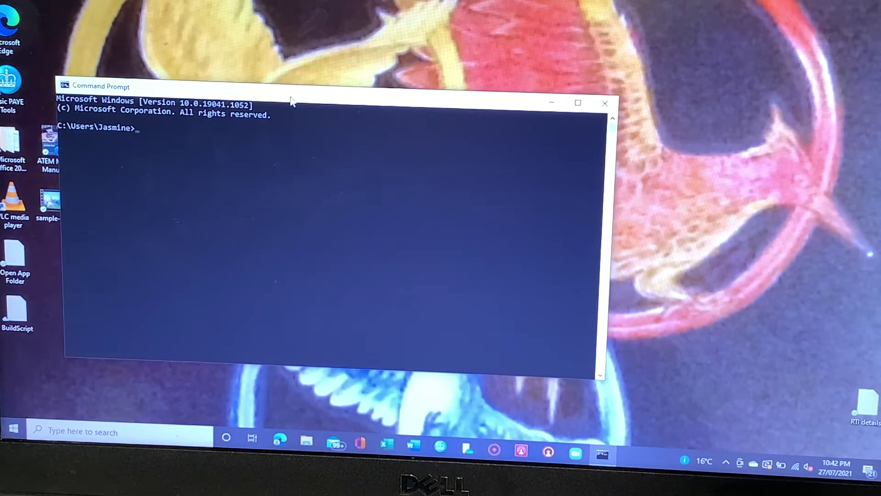
pyautogui.write('tel')
pyautogui.write('net')
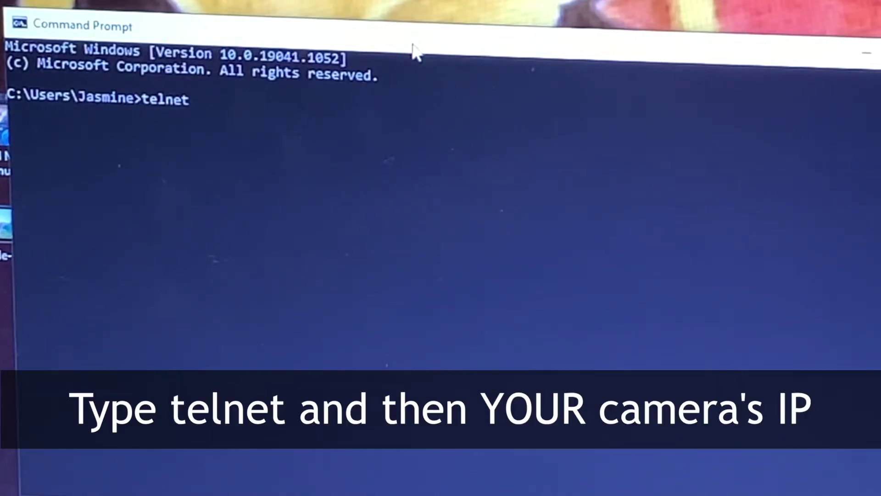
pyautogui.write(' 192.16')
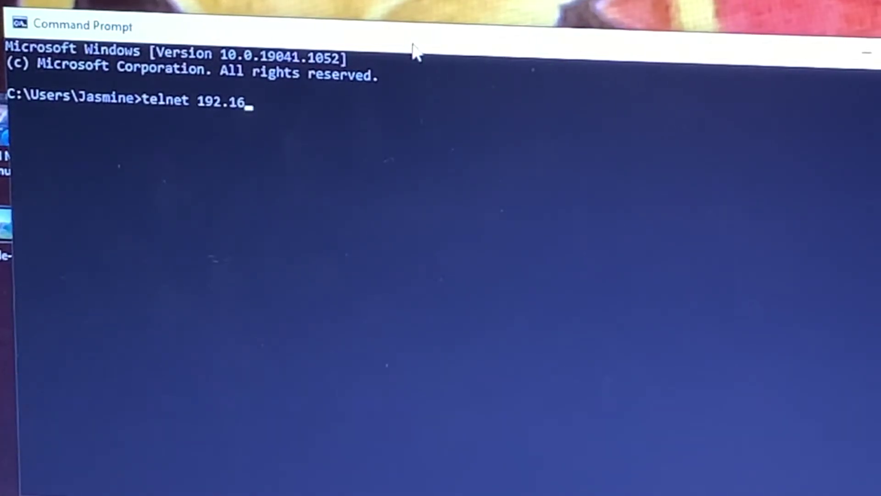
pyautogui.write('8.1.77')
pyautogui.press('Return')
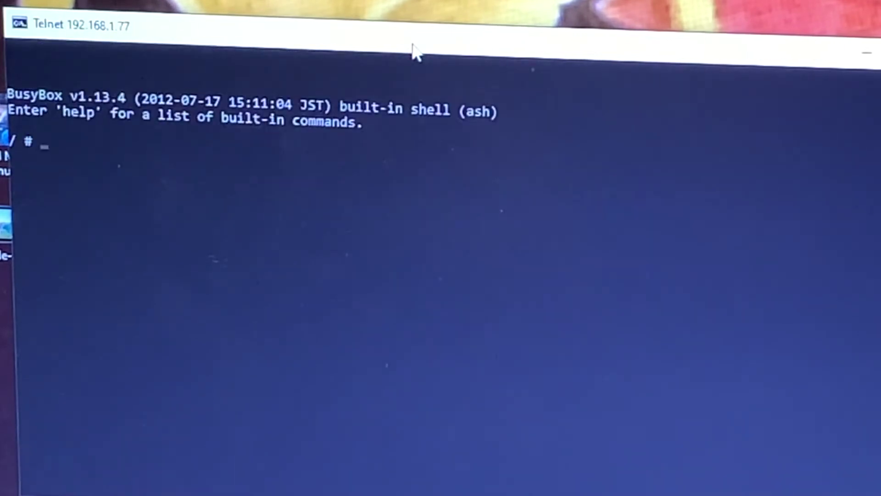
pyautogui.write('bk.elf')
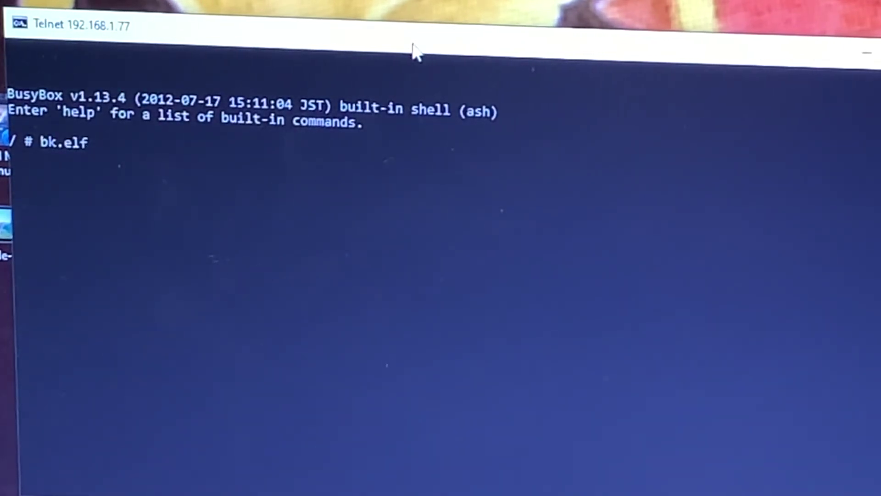
pyautogui.write(' r ')
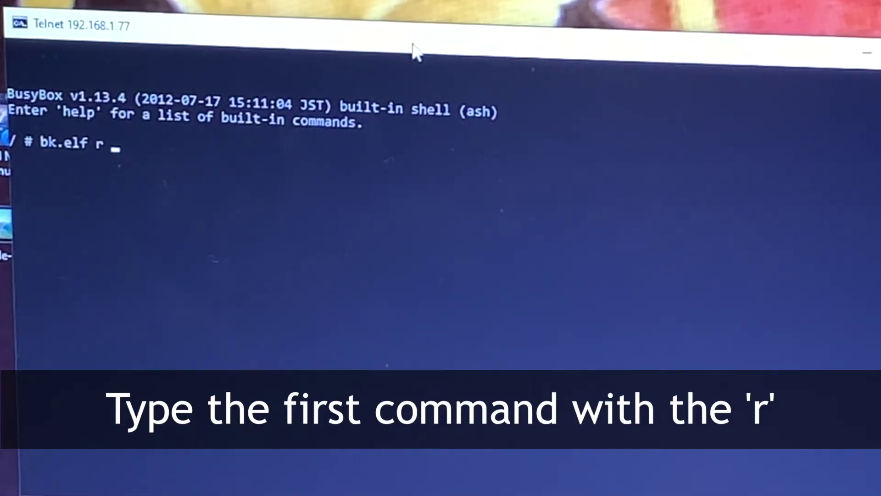
pyautogui.write('0x')
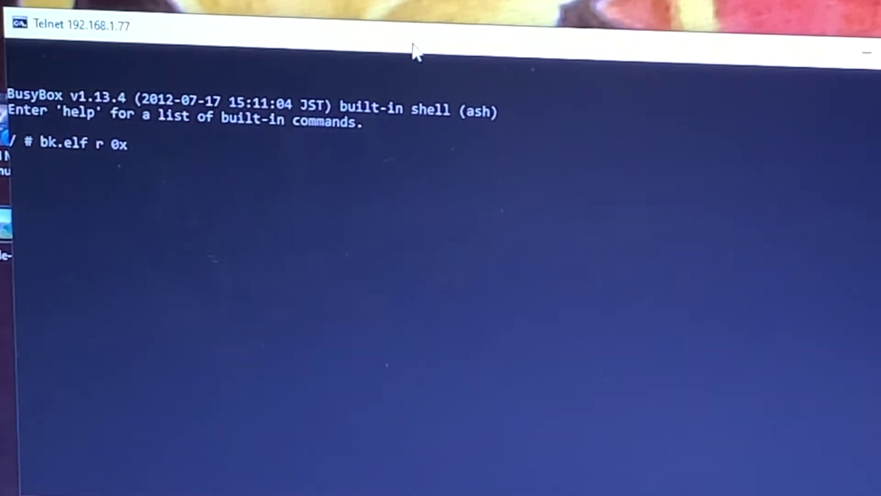
pyautogui.write('01070a4')
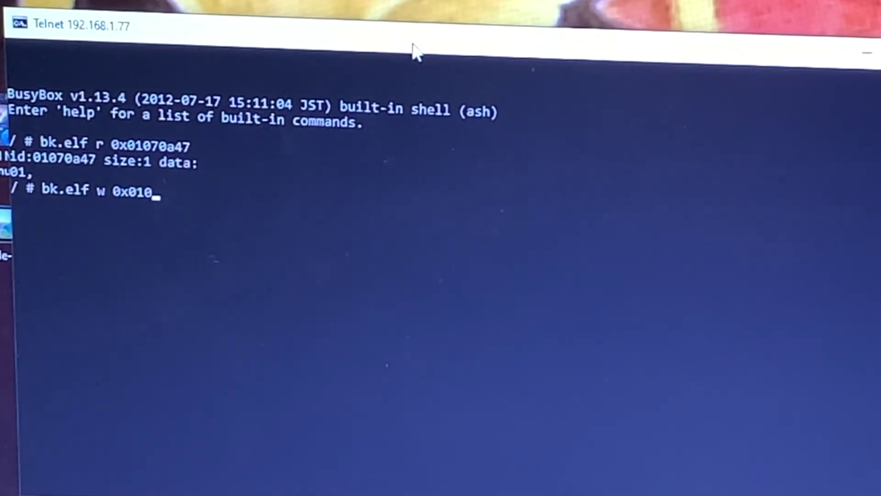
pyautogui.write('70a47 00')
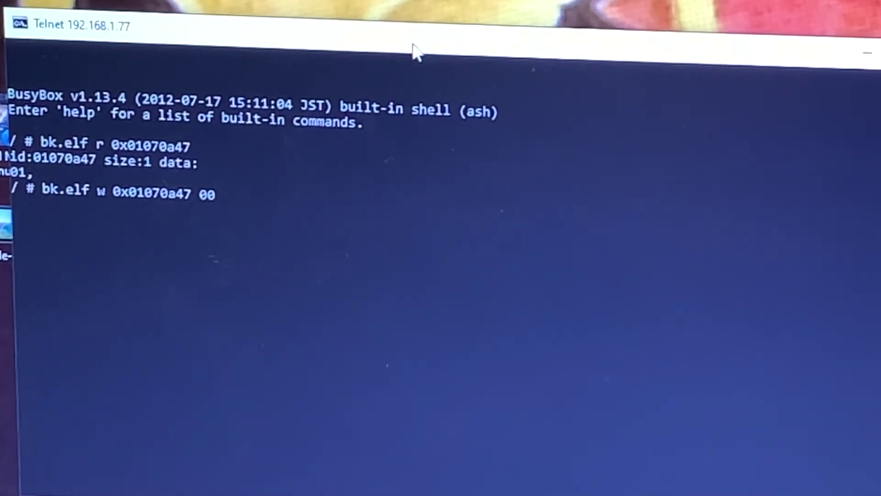
# Step: Write 00 to address 0x01070a47 and read it back to confirm 00
pyautogui.press('Return')
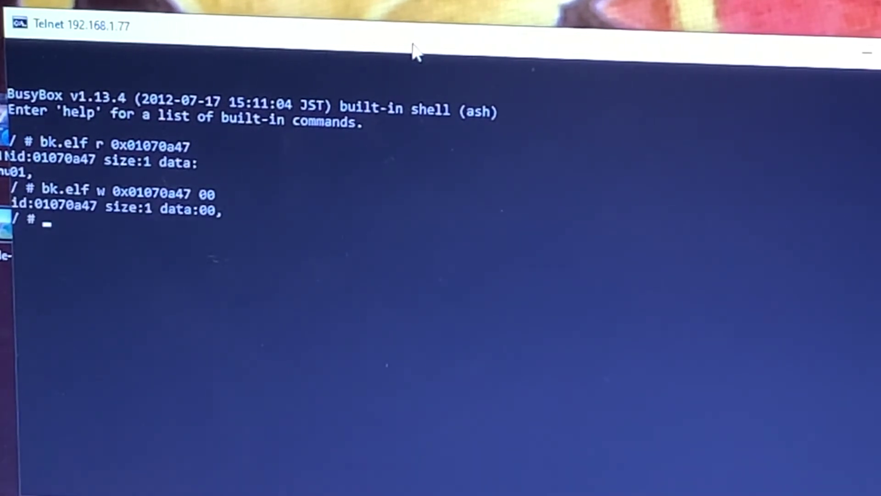
pyautogui.write('bk.elf')
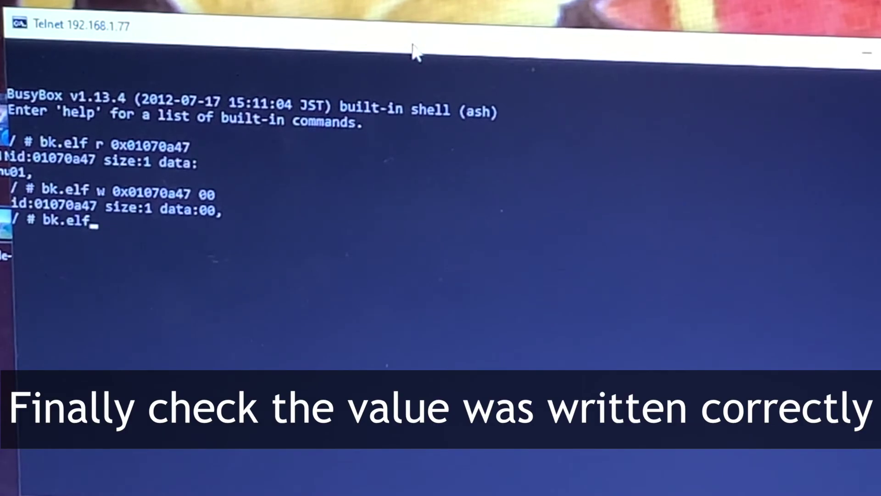
pyautogui.write(' r')
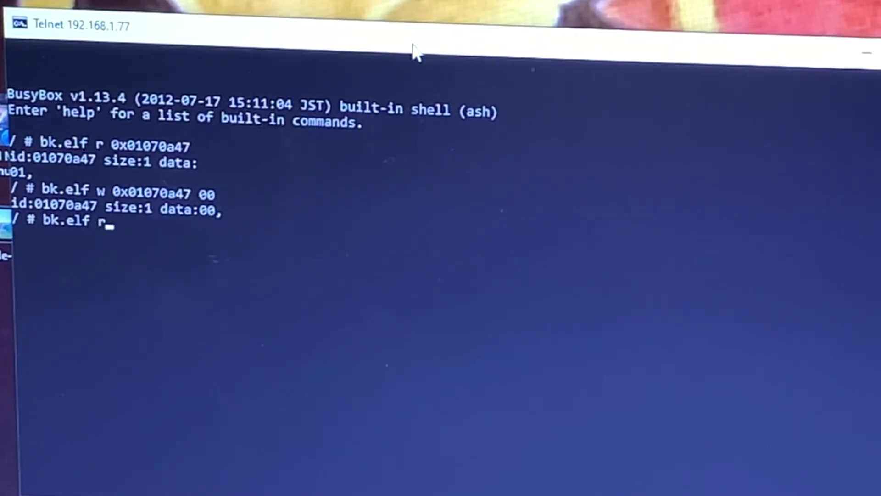
pyautogui.write(' 0x01070')
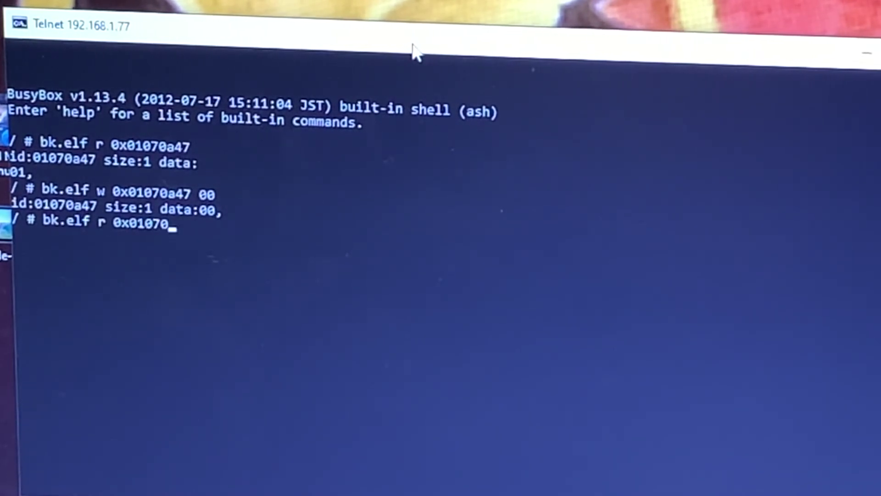
pyautogui.write('a47')
pyautogui.press('Return')
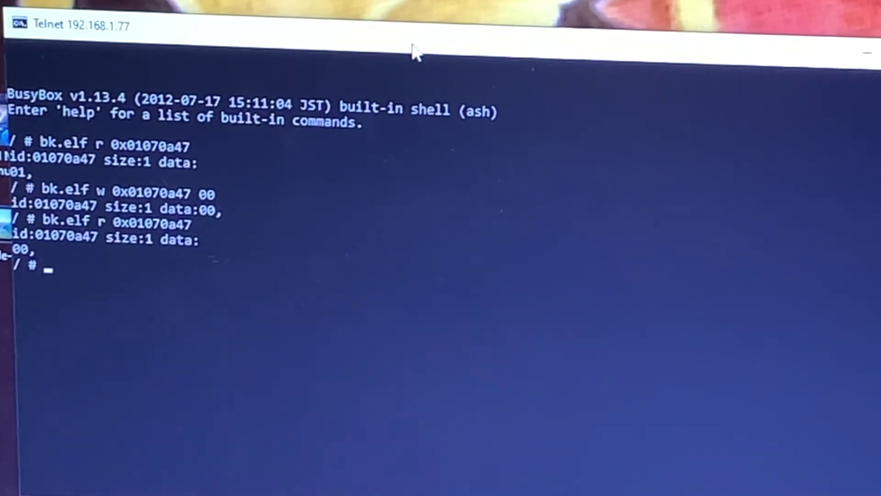